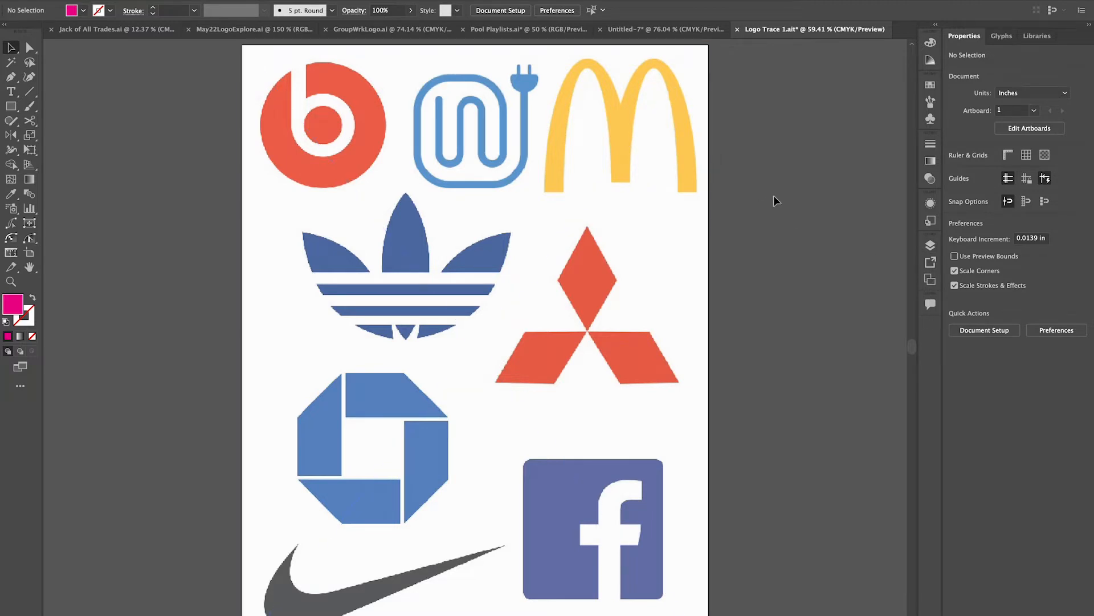
# Add a new layer above Layer 1 and lock Layer 1, which holds the logo artwork.
pyautogui.click(931, 246)
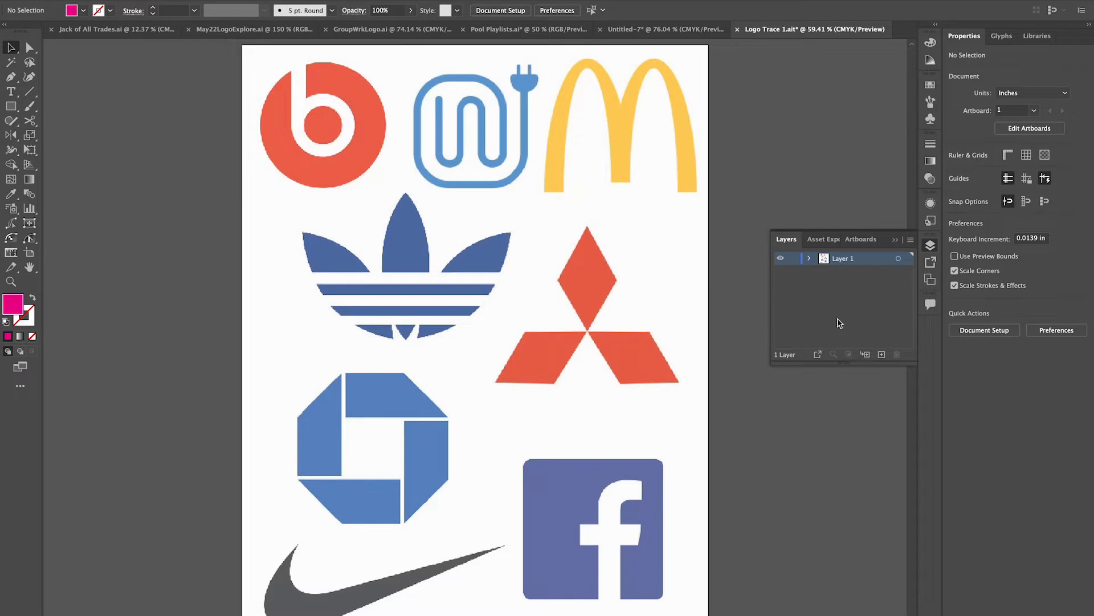
pyautogui.click(882, 355)
pyautogui.click(846, 273)
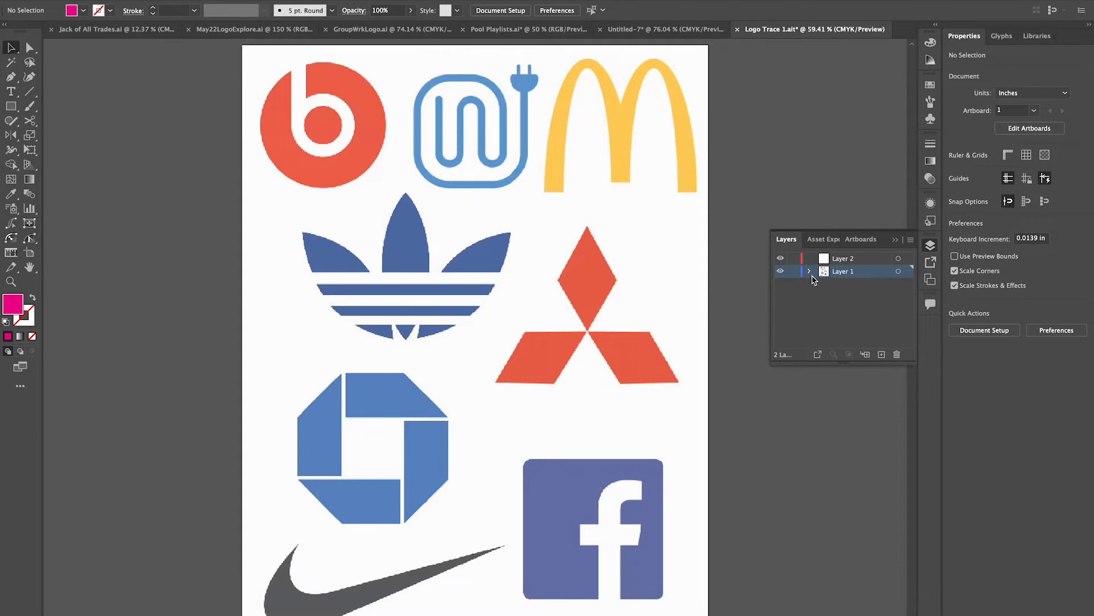
pyautogui.click(793, 271)
# Activate the Pen tool and make Layer 2 the active layer for tracing.
pyautogui.click(854, 260)
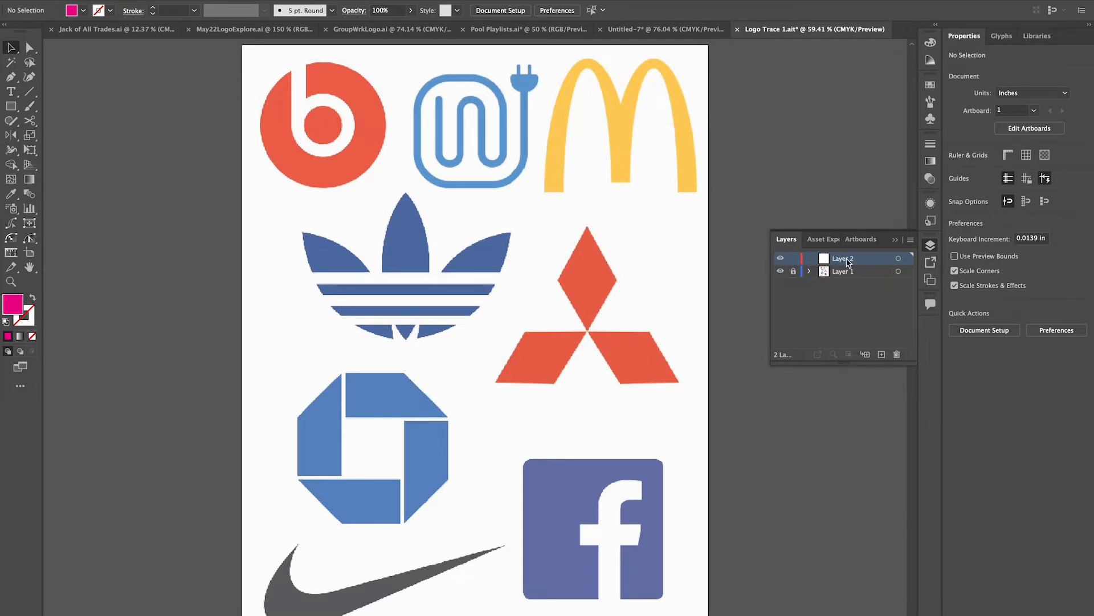
pyautogui.click(835, 274)
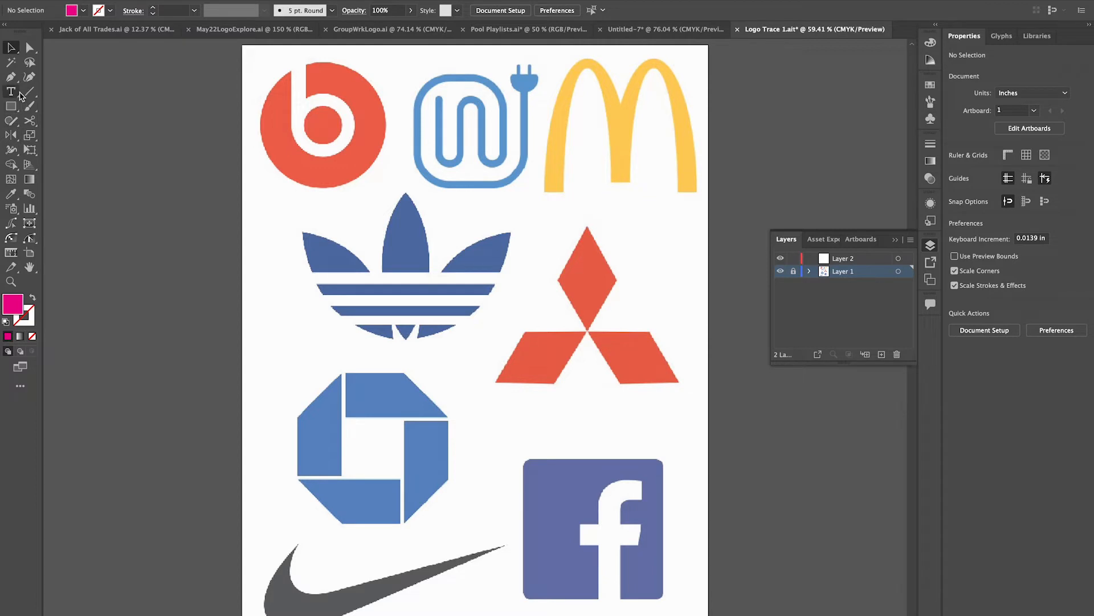
pyautogui.click(11, 76)
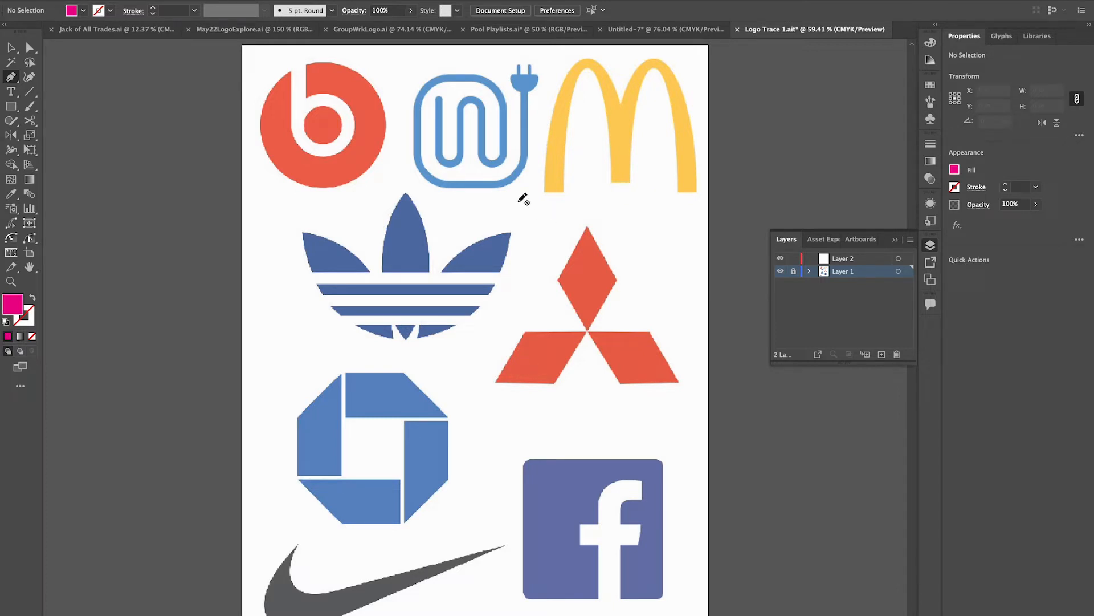
pyautogui.click(867, 259)
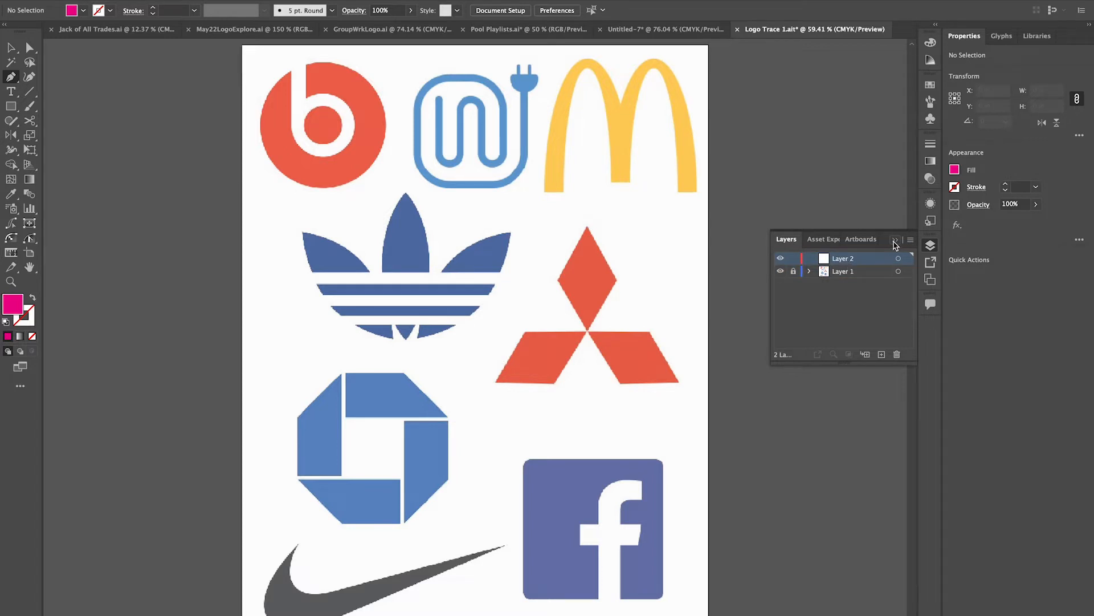
pyautogui.click(895, 242)
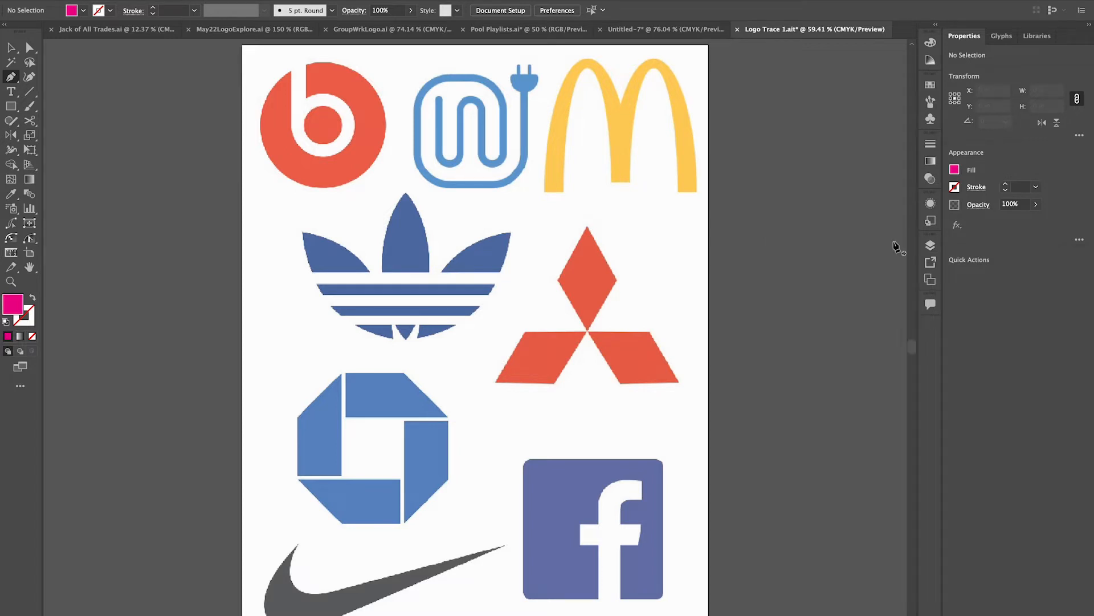
pyautogui.click(7, 323)
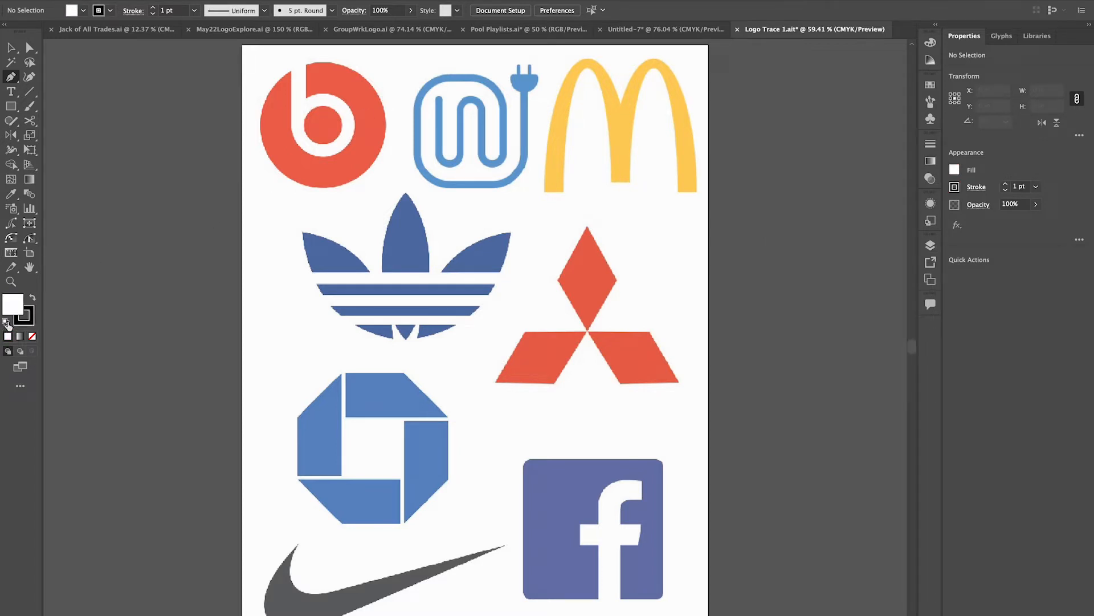
pyautogui.click(303, 232)
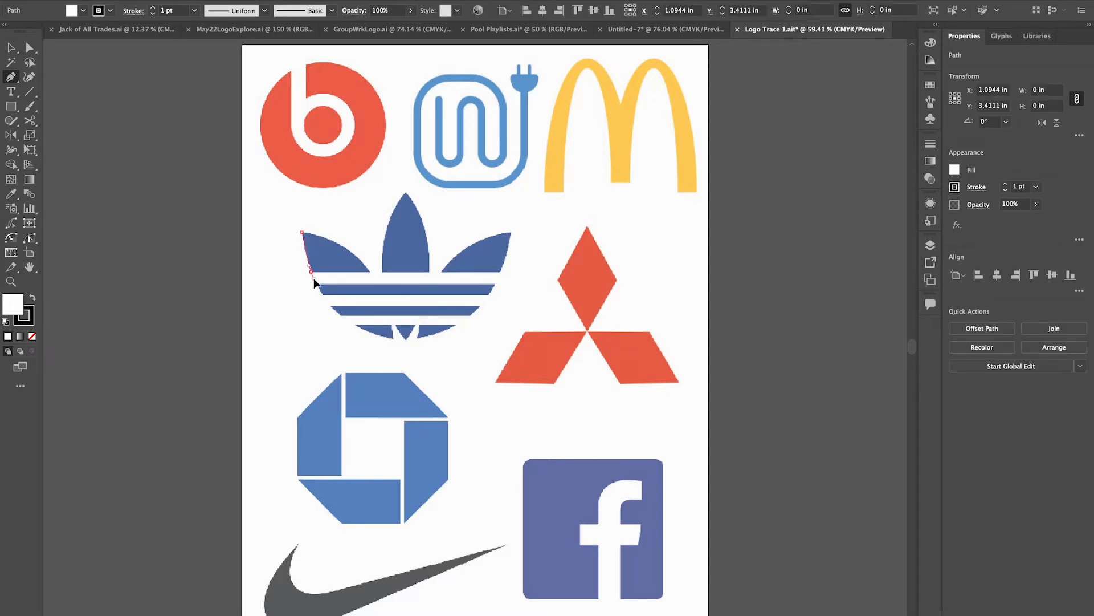
pyautogui.moveTo(314, 278); pyautogui.dragTo(315, 278)
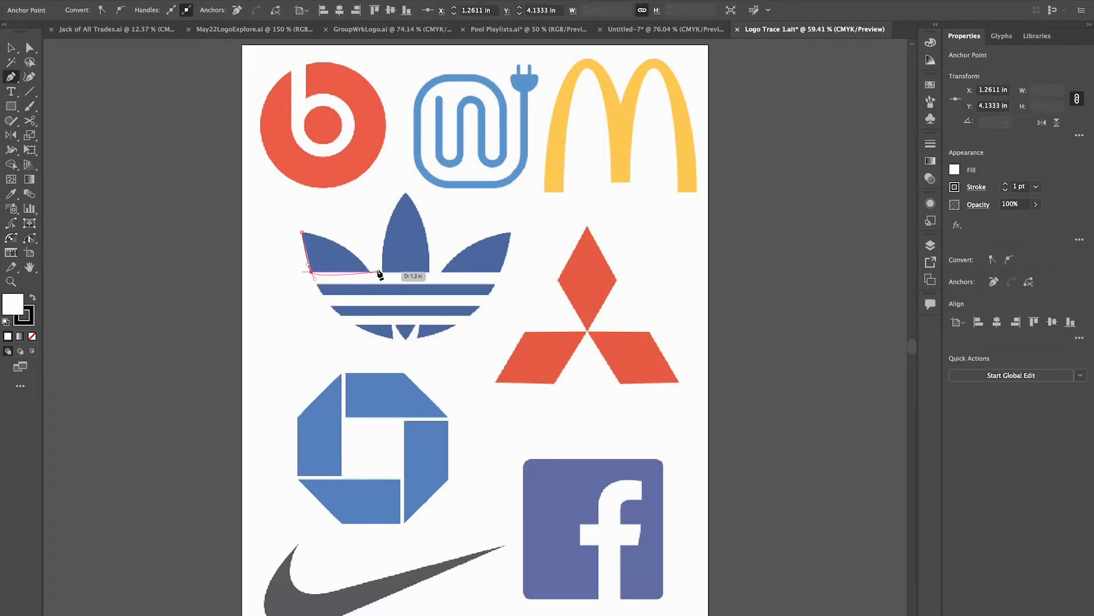
pyautogui.click(369, 272)
pyautogui.moveTo(303, 233); pyautogui.dragTo(250, 234)
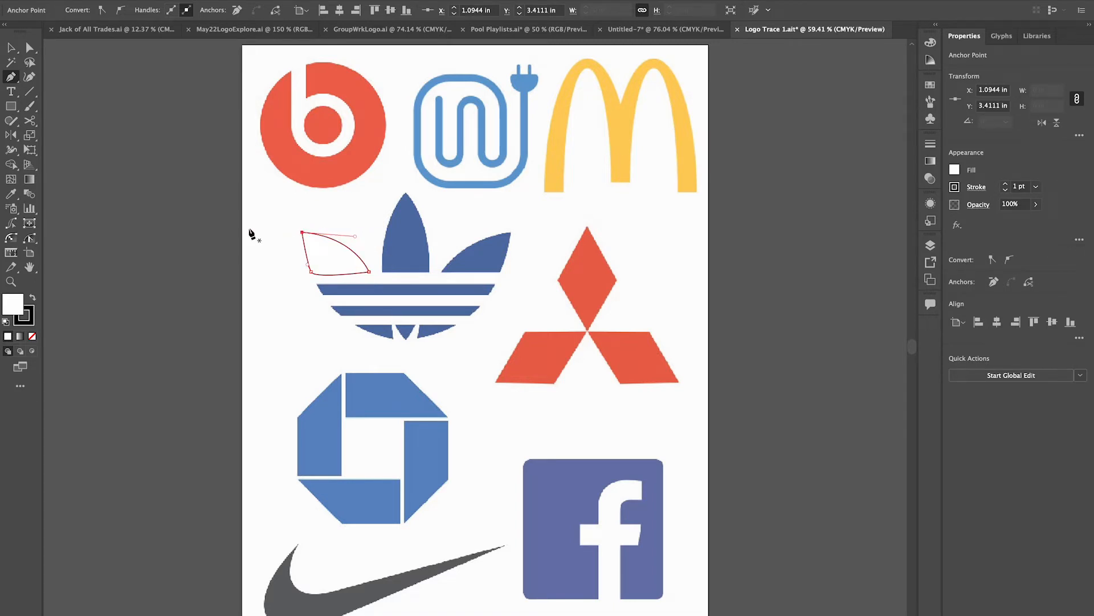
pyautogui.press('Delete')
pyautogui.press('Delete')
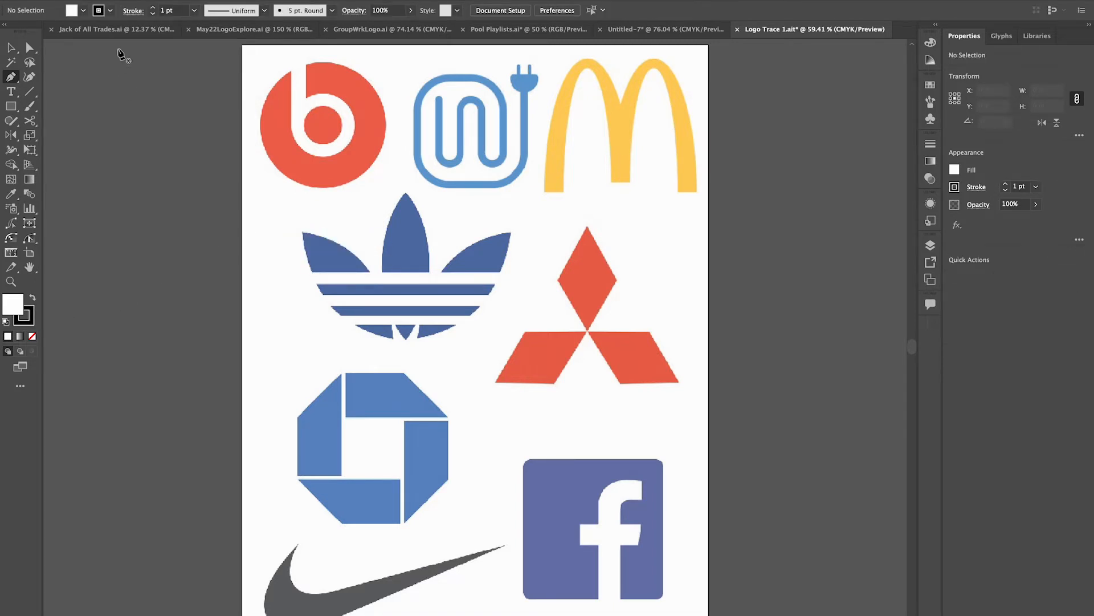
# Set the fill to CMYK Magenta and the stroke to none.
pyautogui.click(84, 10)
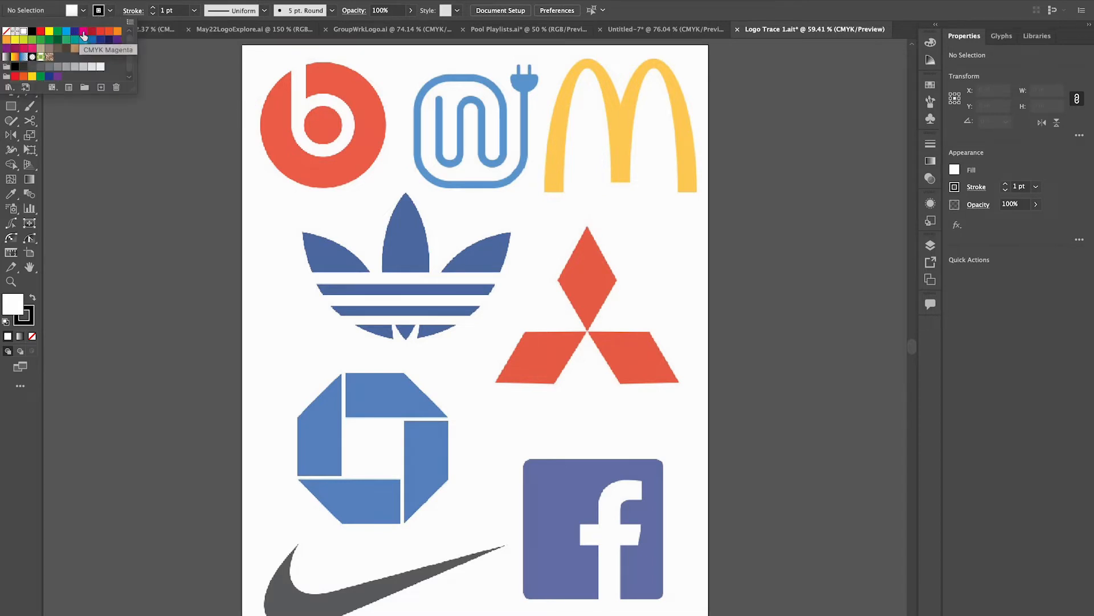
pyautogui.click(84, 32)
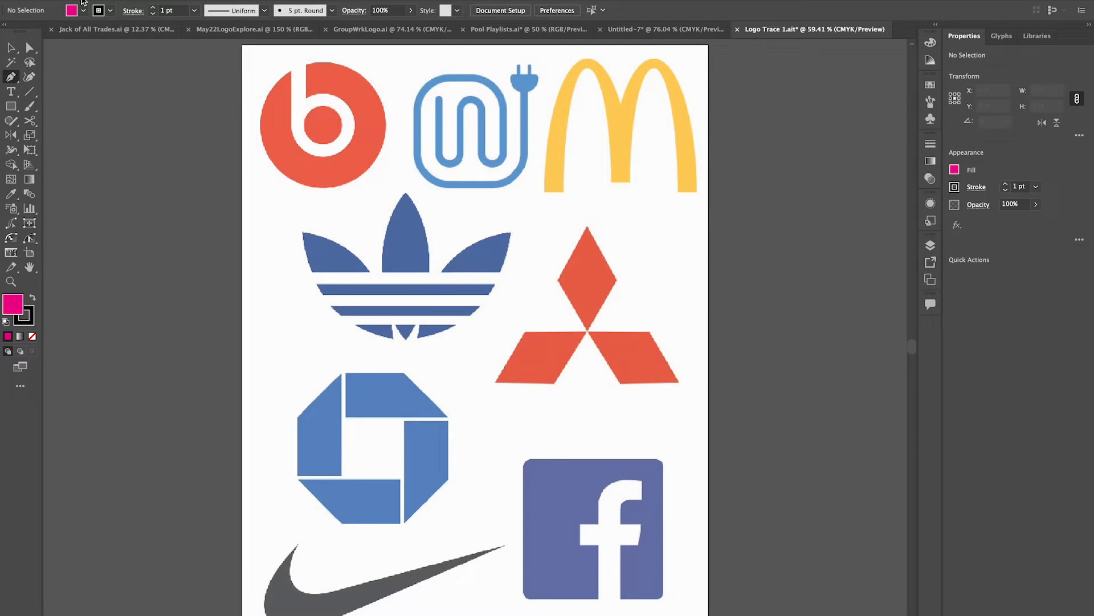
pyautogui.click(29, 313)
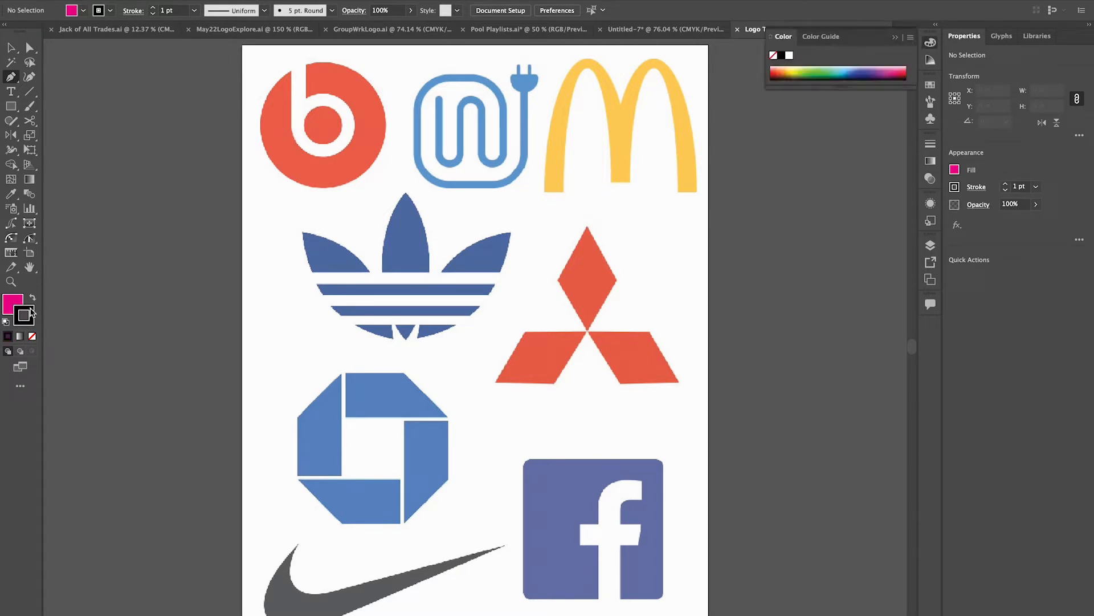
pyautogui.click(32, 336)
pyautogui.click(15, 305)
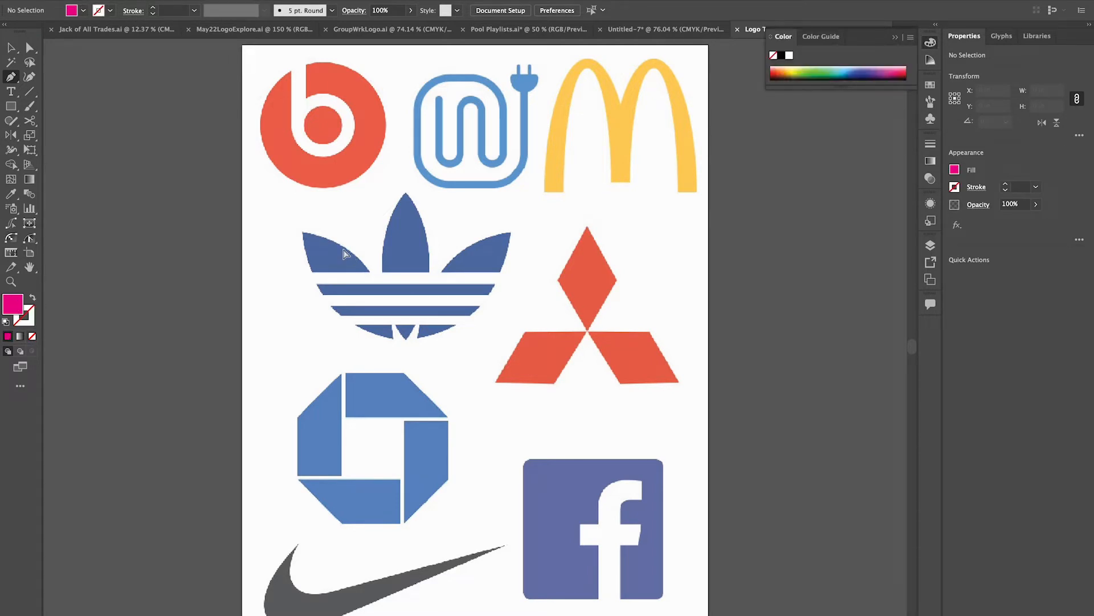
# Trace the left leaf of the Adidas logo with the Pen tool as a closed shape, matching its curved sides and flat base.
pyautogui.press('super+equal')
pyautogui.press('super+equal')
pyautogui.press('super+equal')
pyautogui.hscroll(-3, 346, 255)
pyautogui.scroll(2, 346, 254)
pyautogui.hscroll(-3, 346, 255)
pyautogui.scroll(2, 346, 255)
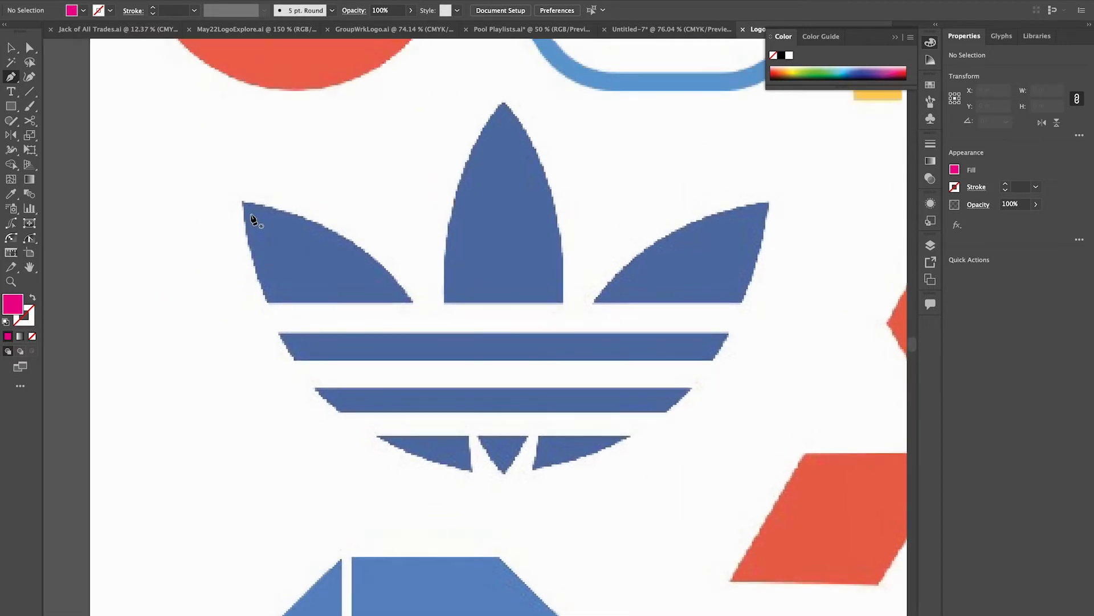
pyautogui.click(242, 201)
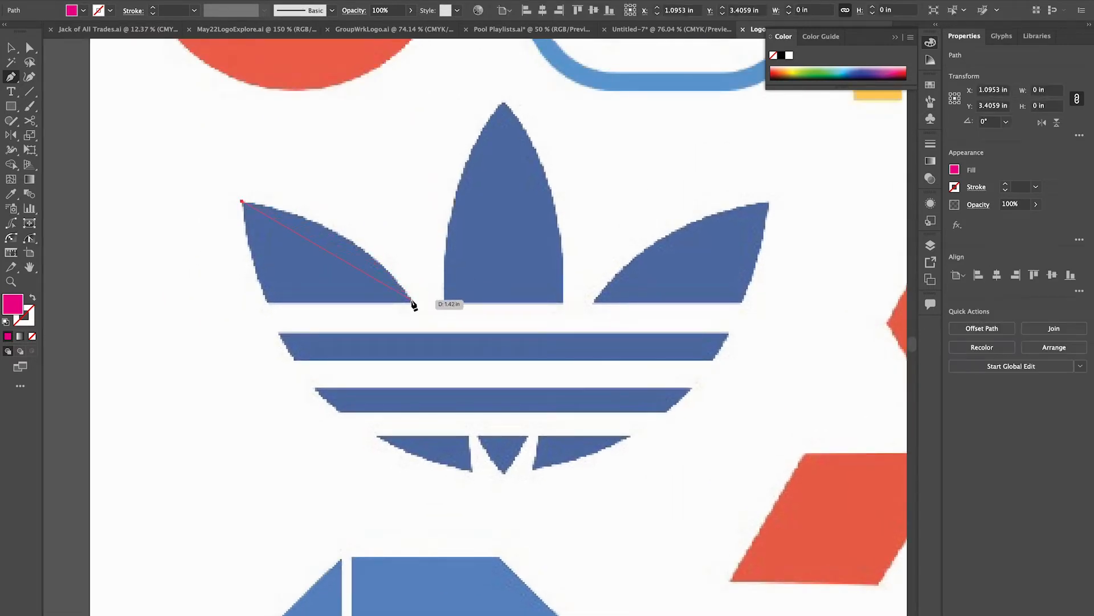
pyautogui.moveTo(412, 301); pyautogui.dragTo(461, 380)
pyautogui.click(412, 301)
pyautogui.moveTo(366, 302); pyautogui.dragTo(365, 302)
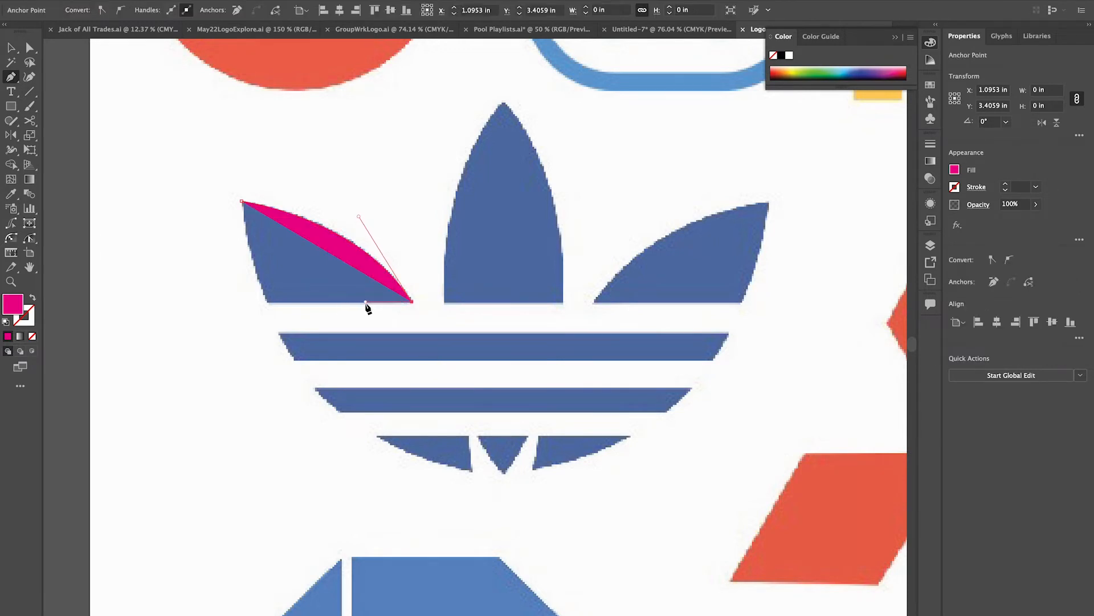
pyautogui.click(267, 302)
pyautogui.moveTo(241, 203); pyautogui.dragTo(239, 149)
pyautogui.keyDown('ctrl'); pyautogui.click(313, 172); pyautogui.keyUp('ctrl')
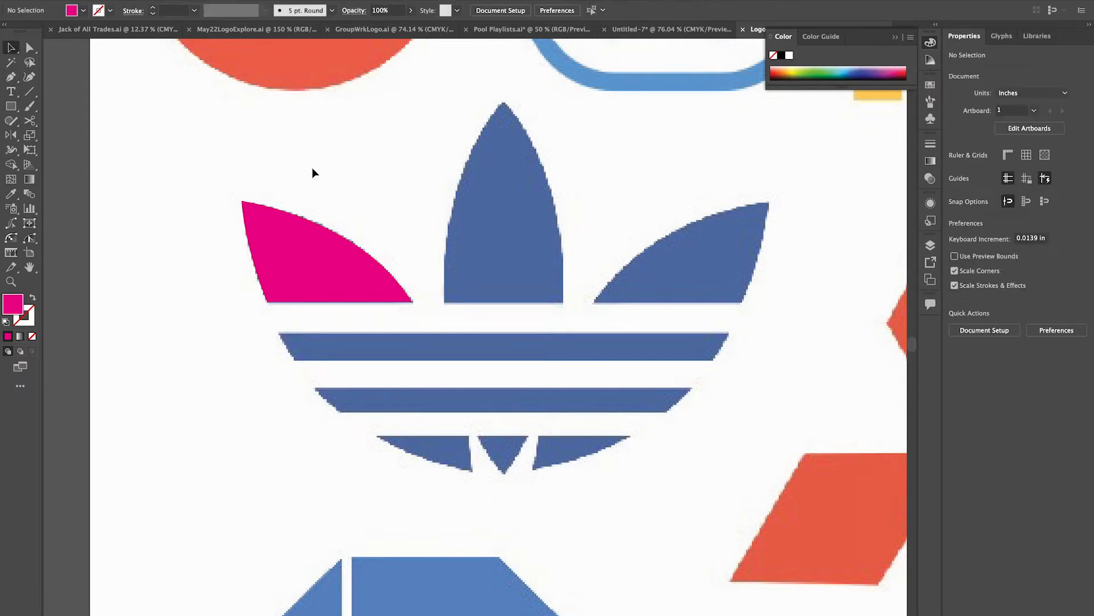
# Change the traced leaf's fill to a darker magenta.
pyautogui.click(301, 253)
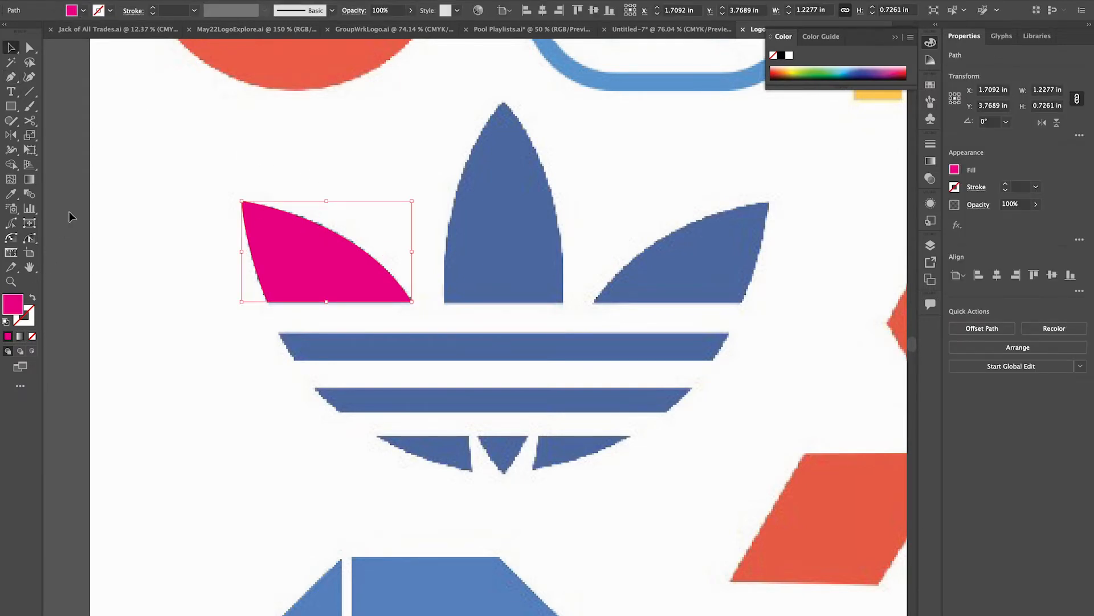
pyautogui.doubleClick(17, 305)
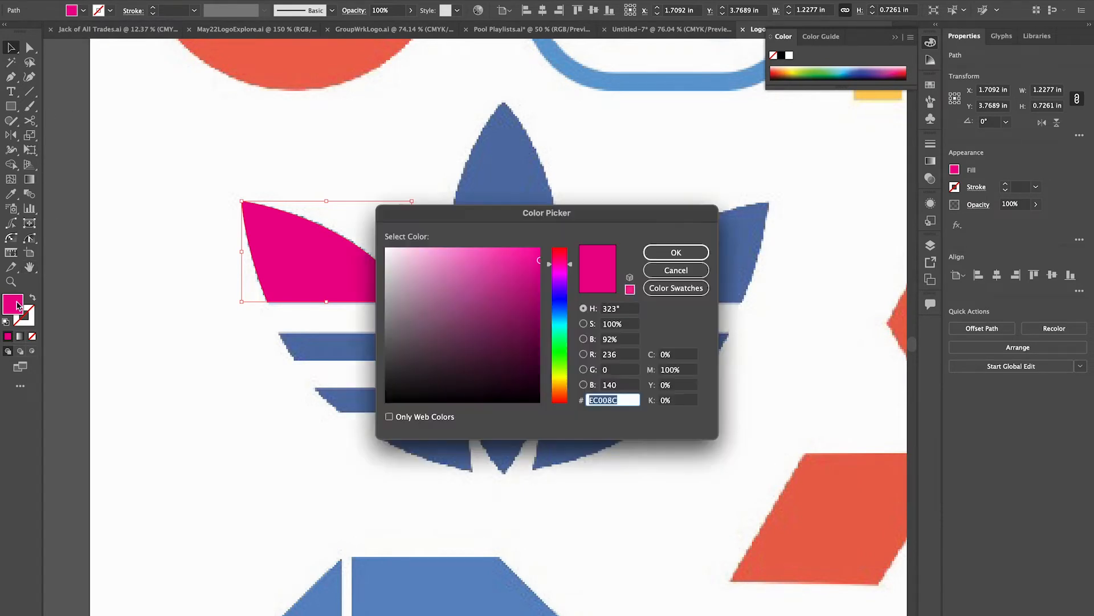
pyautogui.click(522, 287)
pyautogui.click(661, 252)
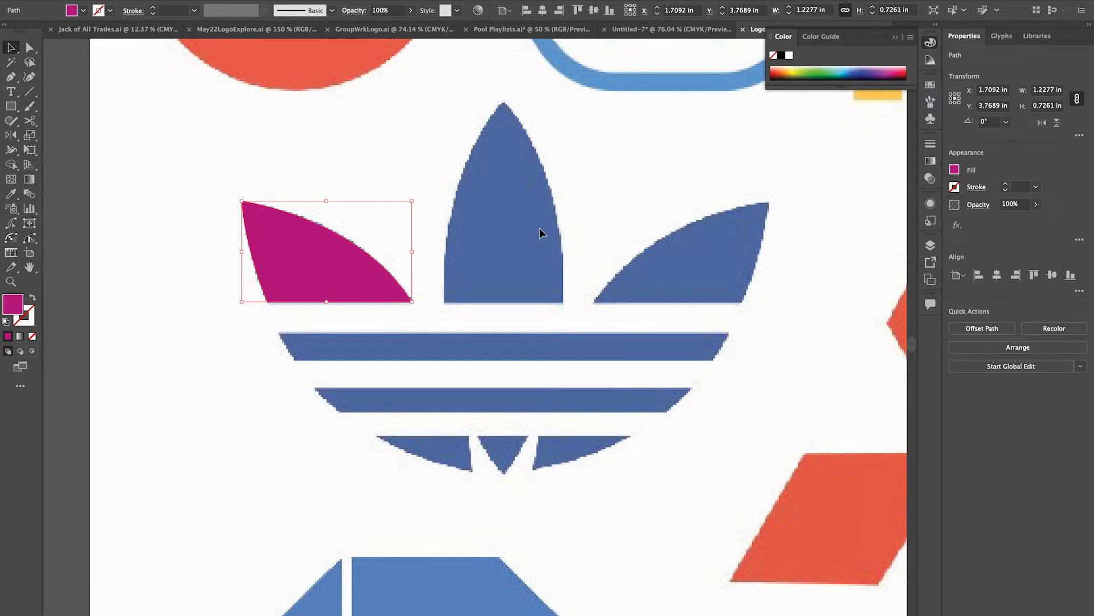
# Trace the Beats logo's outer circle with the Pen tool, counterclockwise from the left to the right edge of the b's stem gap.
pyautogui.scroll(10, 539, 228)
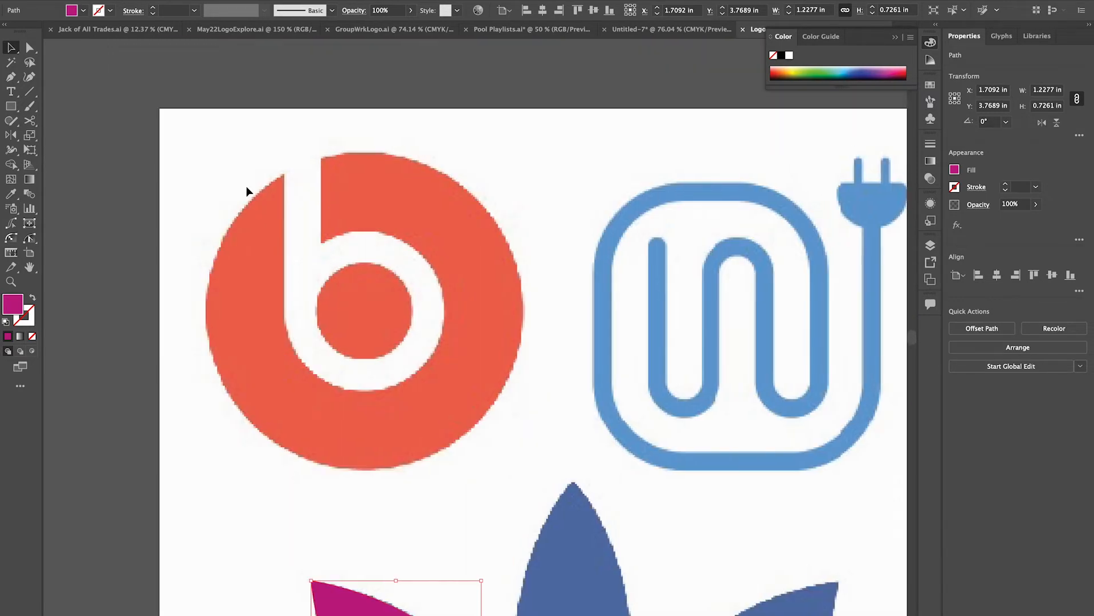
pyautogui.press('p')
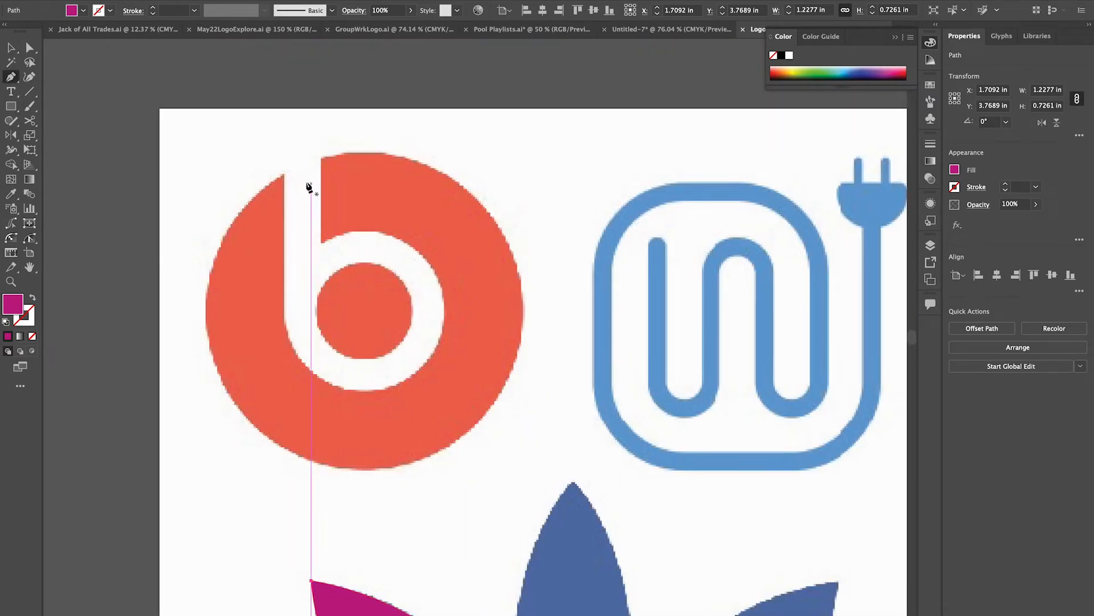
pyautogui.click(205, 311)
pyautogui.moveTo(205, 310); pyautogui.dragTo(205, 405)
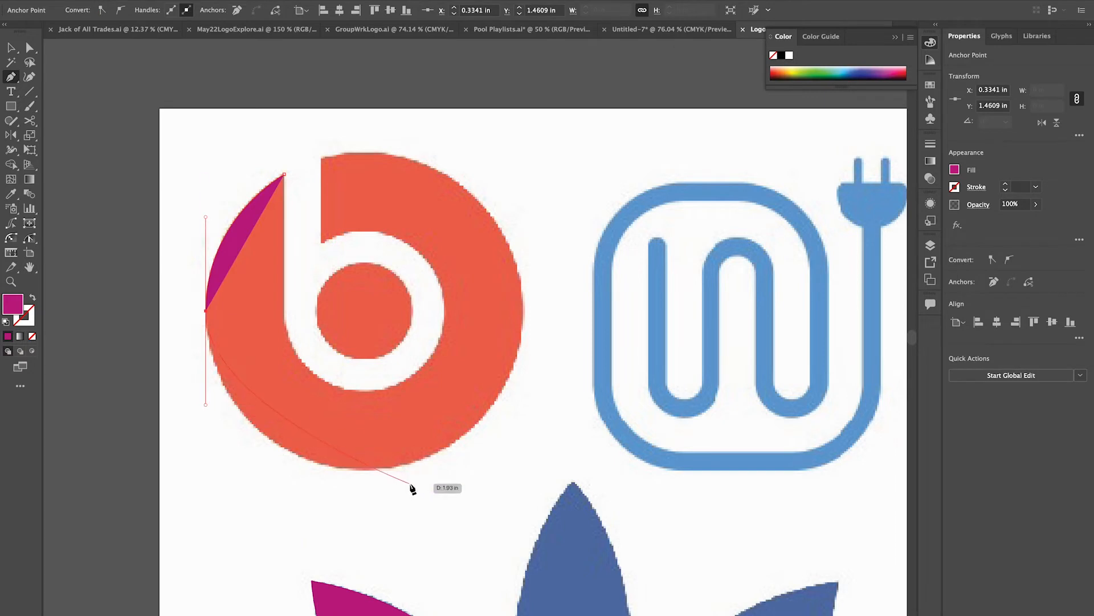
pyautogui.moveTo(359, 469); pyautogui.dragTo(427, 464)
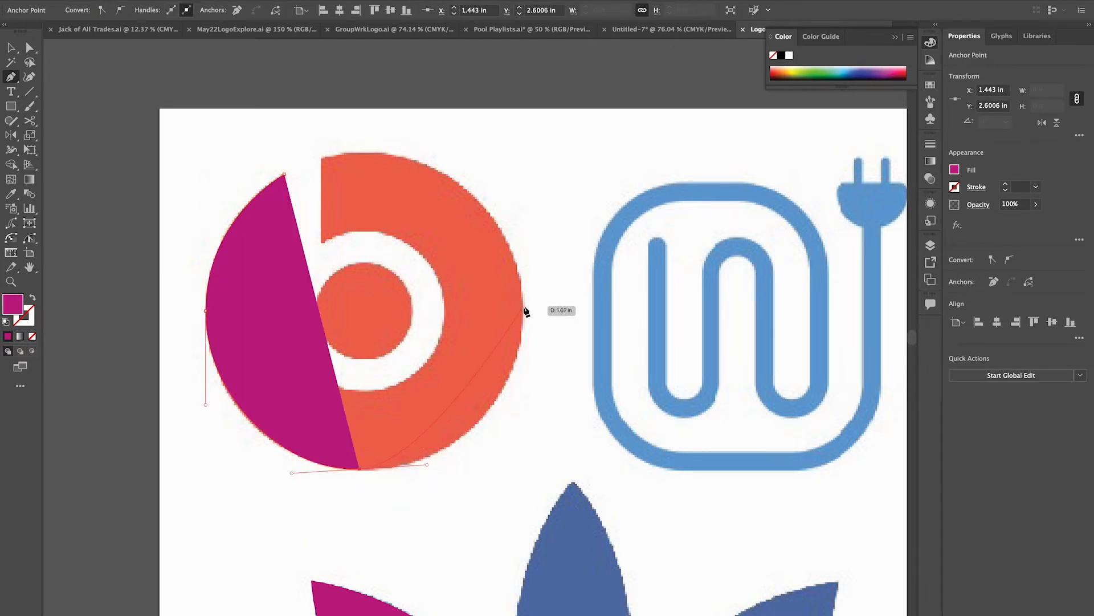
pyautogui.moveTo(523, 313); pyautogui.dragTo(525, 215)
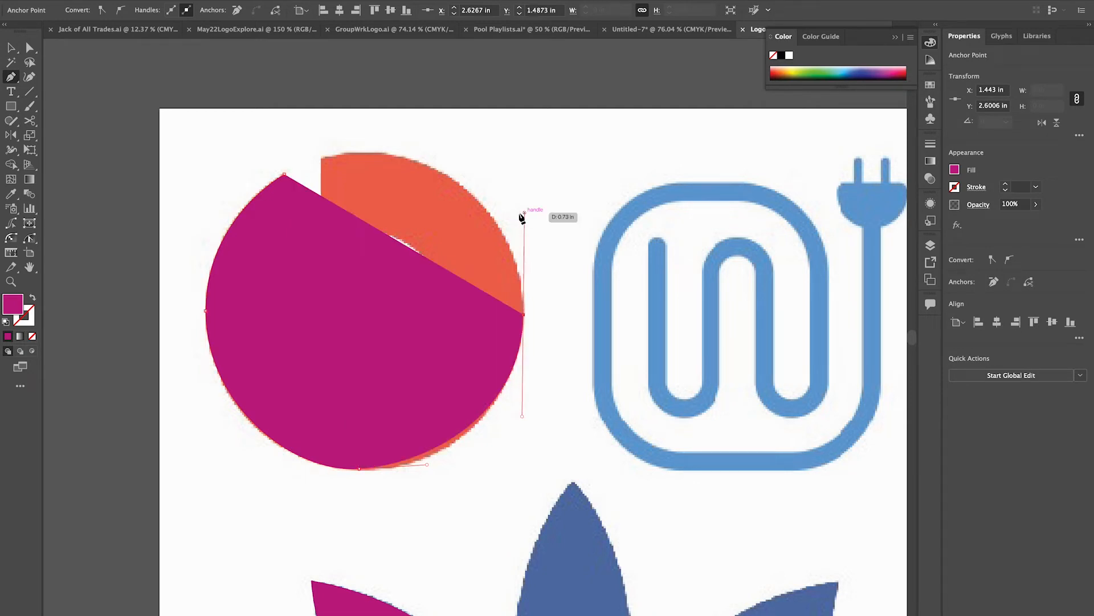
pyautogui.click(364, 153)
pyautogui.moveTo(314, 151)
pyautogui.mouseDown()
pyautogui.moveTo(286, 153)
pyautogui.moveTo(332, 154)
pyautogui.mouseUp()
pyautogui.click(321, 158)
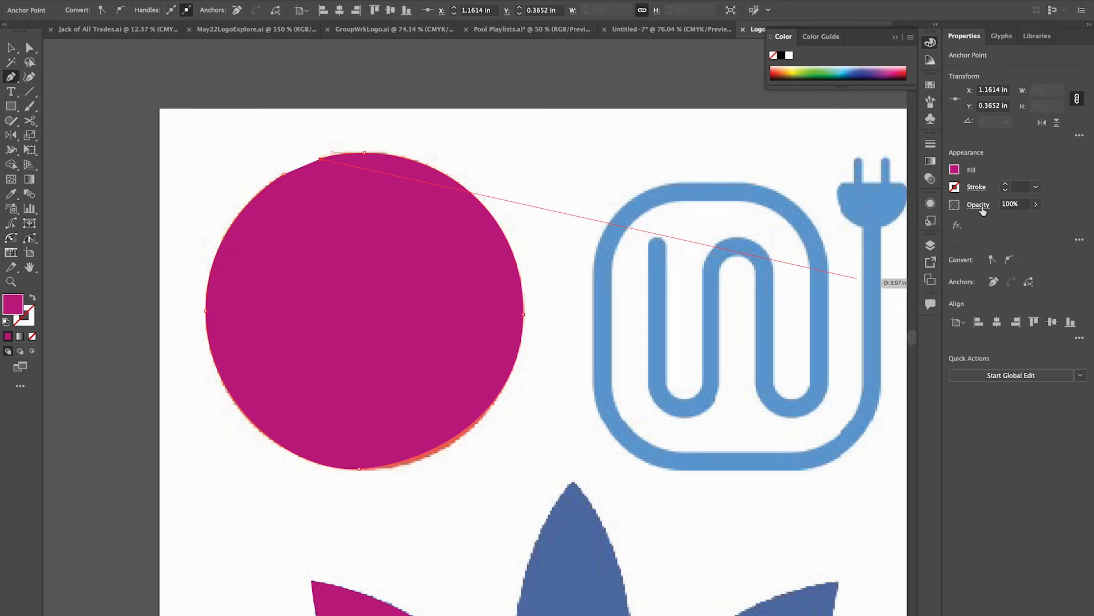
# Lower the path's opacity to 51% and trace the inside outline of the b, closing the shape at its starting point.
pyautogui.click(1037, 205)
pyautogui.moveTo(1033, 223); pyautogui.dragTo(1012, 227)
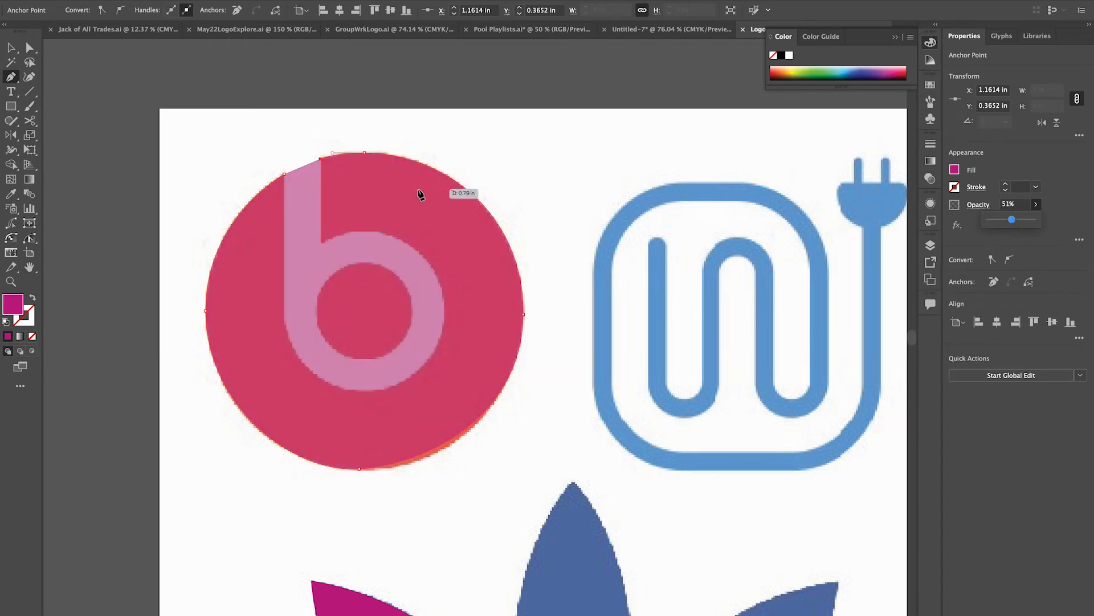
pyautogui.click(322, 244)
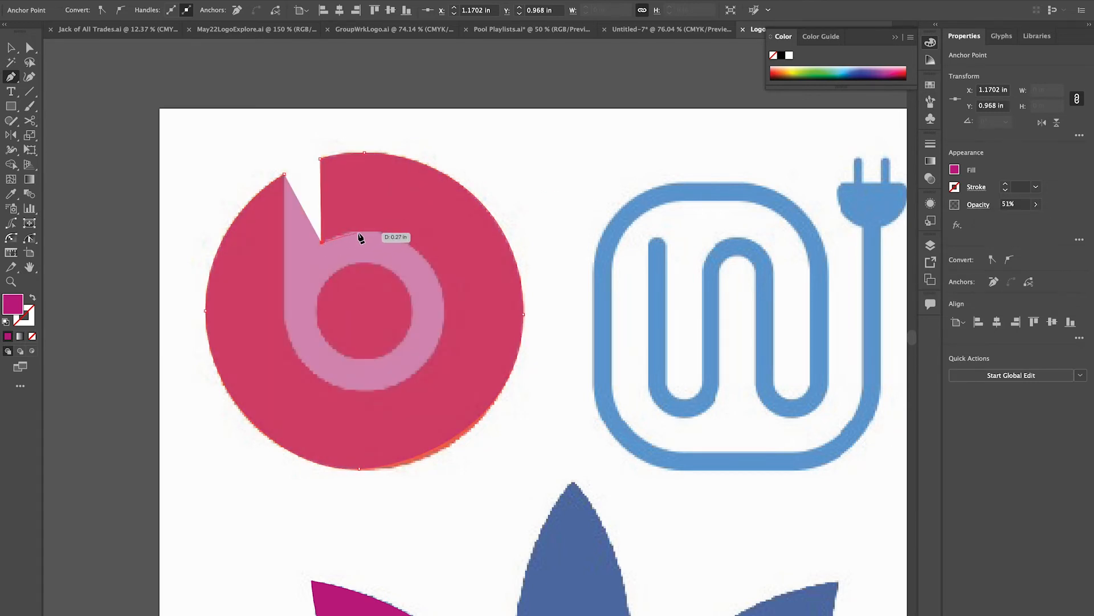
pyautogui.click(369, 231)
pyautogui.moveTo(391, 231); pyautogui.dragTo(395, 232)
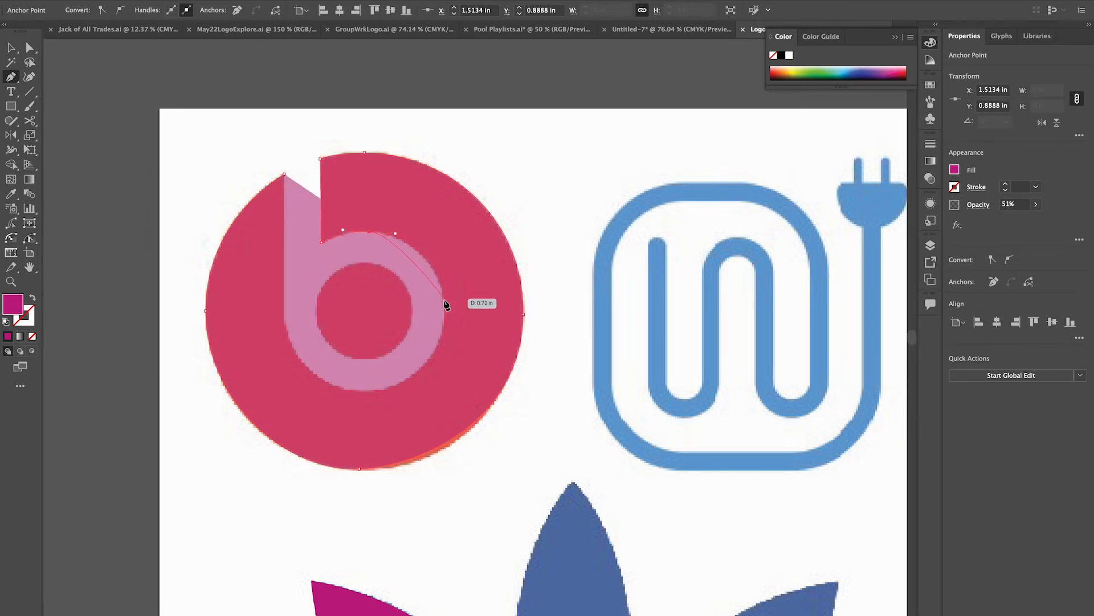
pyautogui.moveTo(443, 311); pyautogui.dragTo(442, 367)
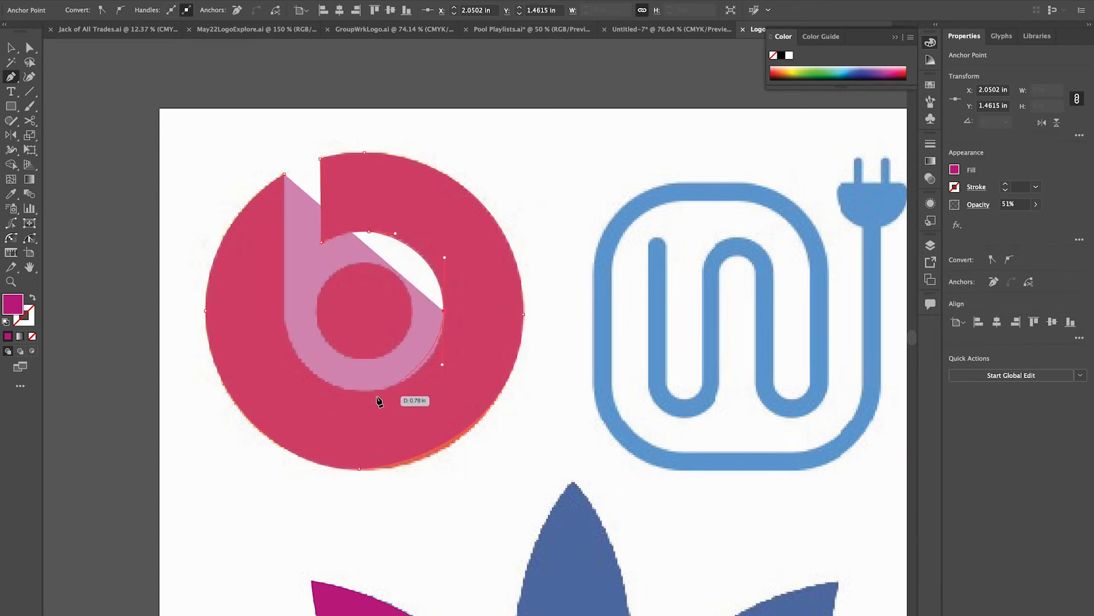
pyautogui.click(363, 390)
pyautogui.moveTo(323, 390); pyautogui.dragTo(322, 389)
pyautogui.moveTo(283, 316); pyautogui.dragTo(283, 278)
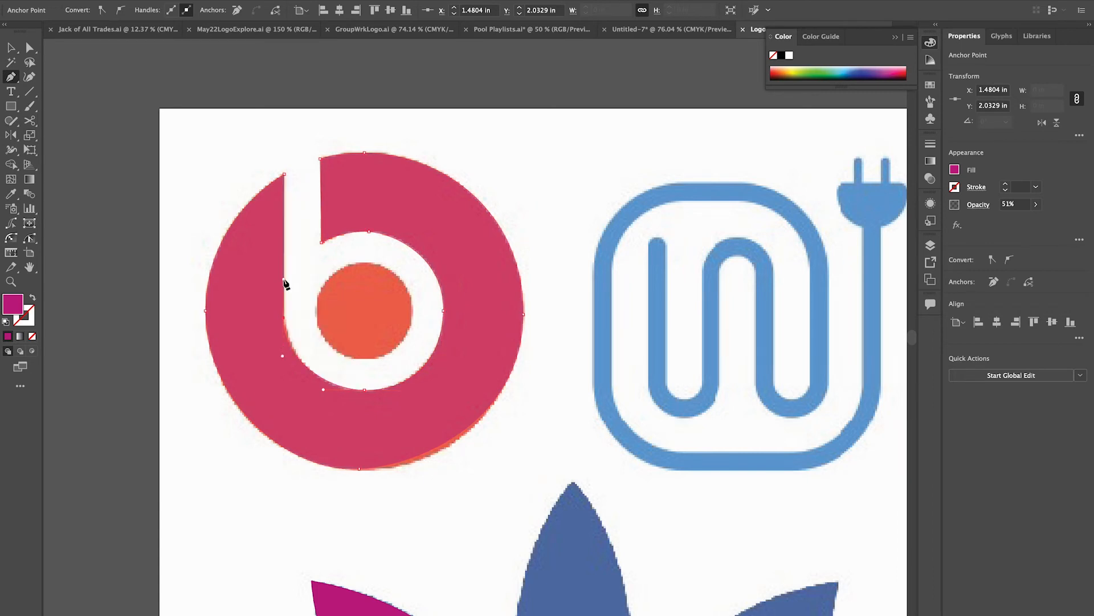
pyautogui.click(284, 174)
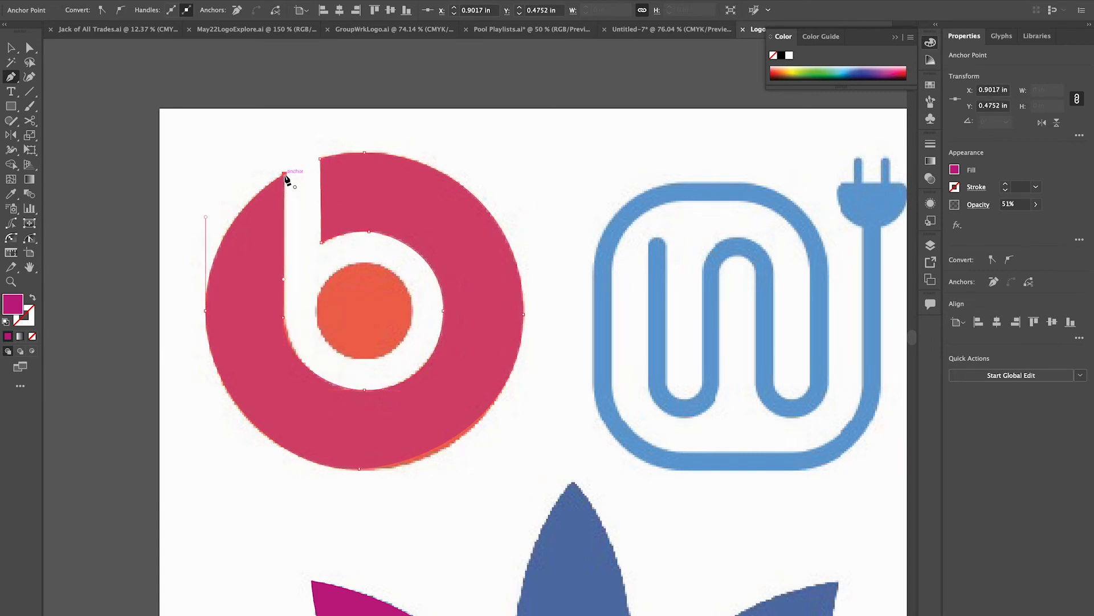
# Restore the traced b's opacity to 100% and change its fill to green.
pyautogui.click(1036, 204)
pyautogui.moveTo(1031, 220); pyautogui.dragTo(1054, 224)
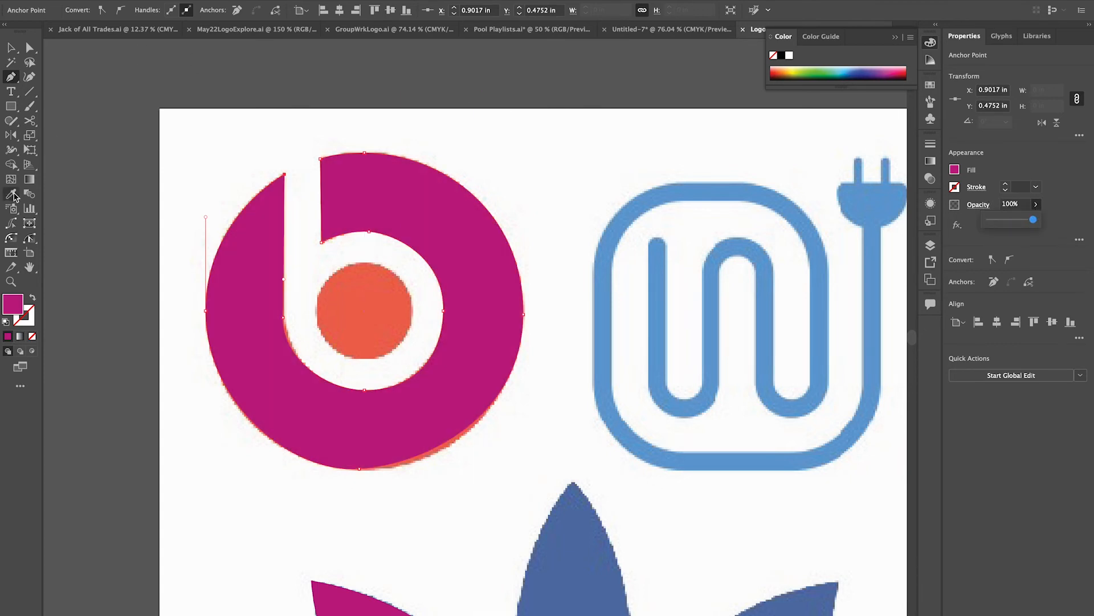
pyautogui.doubleClick(12, 307)
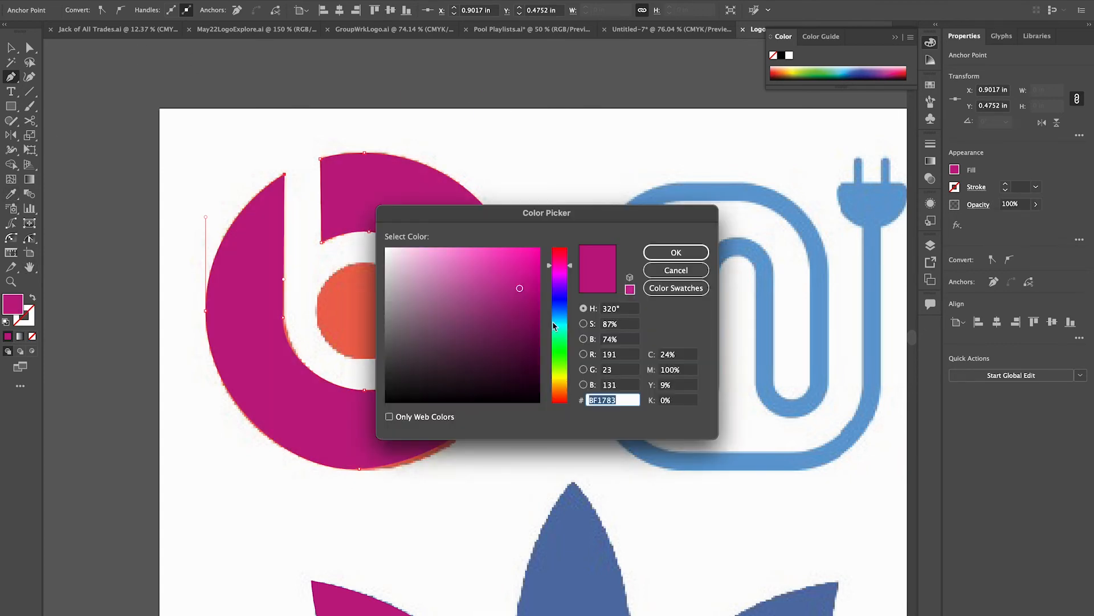
pyautogui.click(560, 350)
pyautogui.click(694, 256)
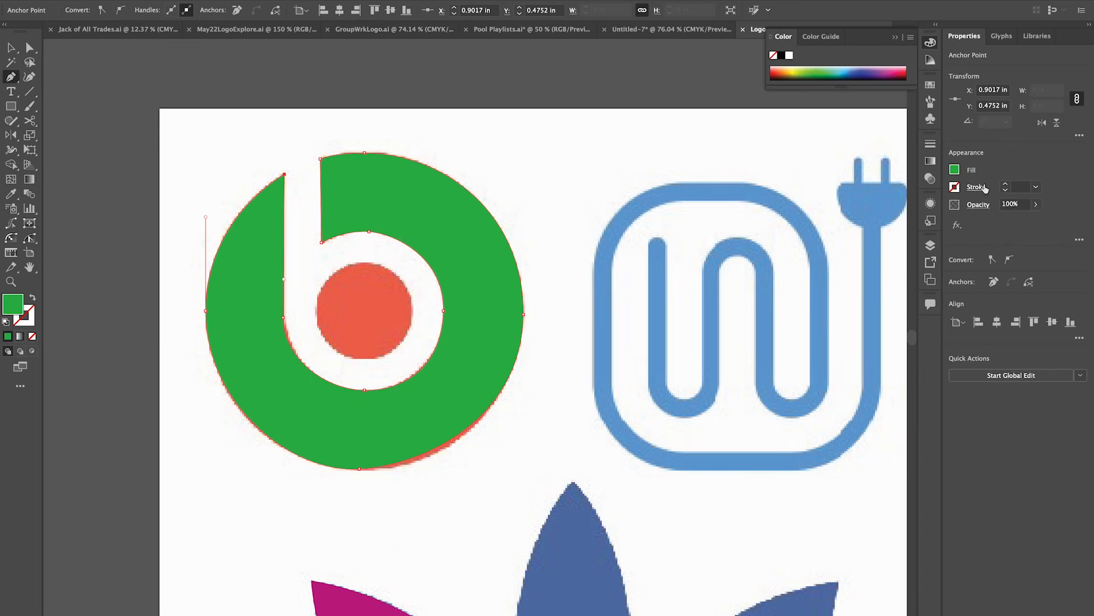
# Swap the traced b's fill and stroke to leave a green outline without fill, and set the stroke weight to 8 pt.
pyautogui.click(33, 298)
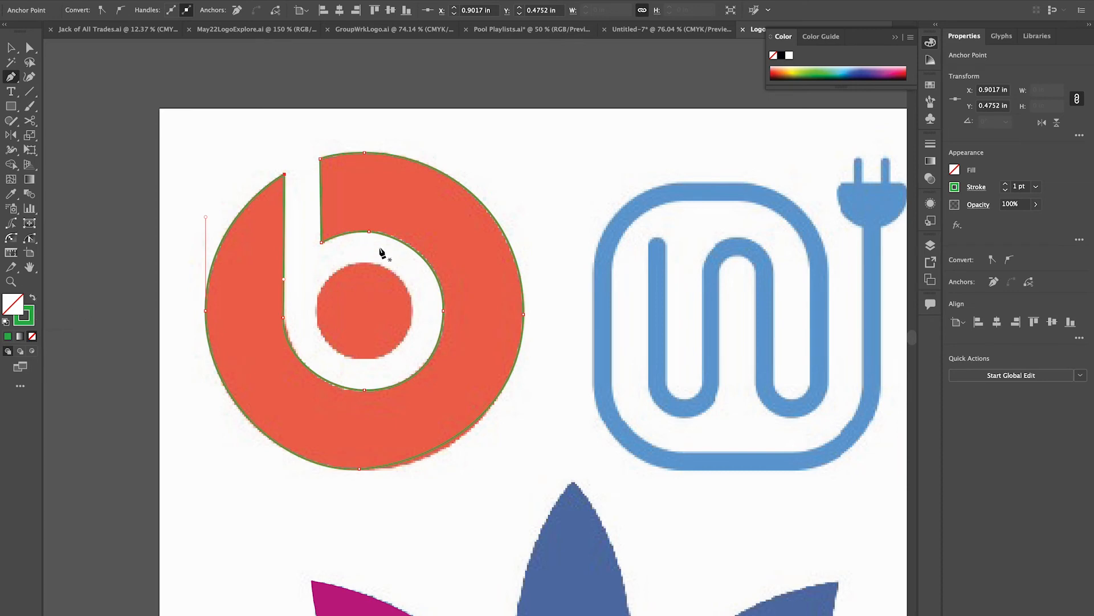
pyautogui.scroll(1, 385, 216)
pyautogui.scroll(4, 384, 219)
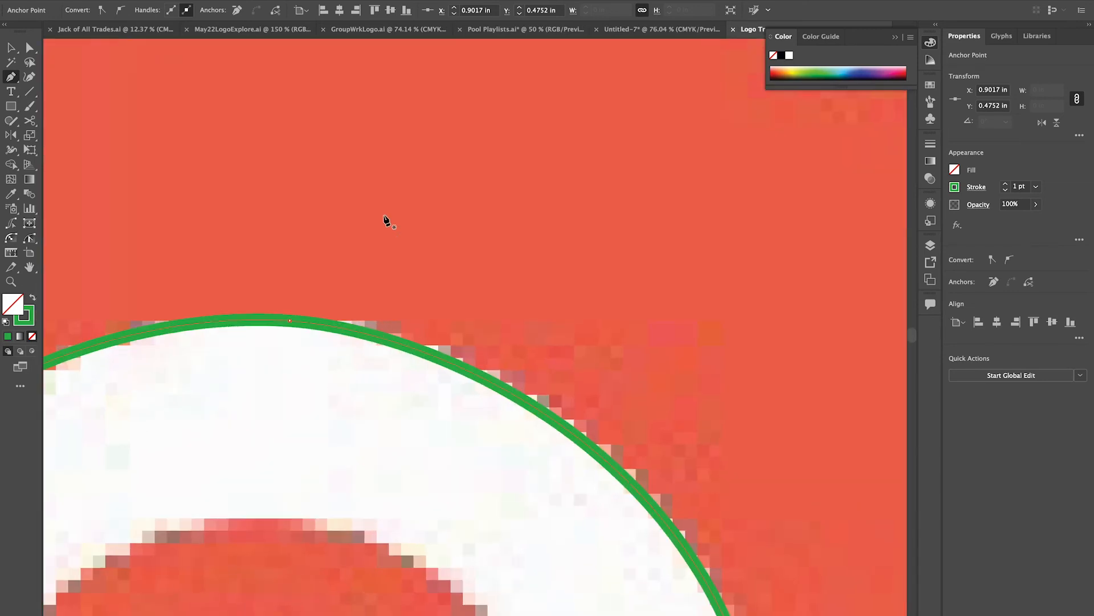
pyautogui.click(1006, 184)
pyautogui.click(1006, 184)
pyautogui.click(1006, 183)
pyautogui.click(1006, 184)
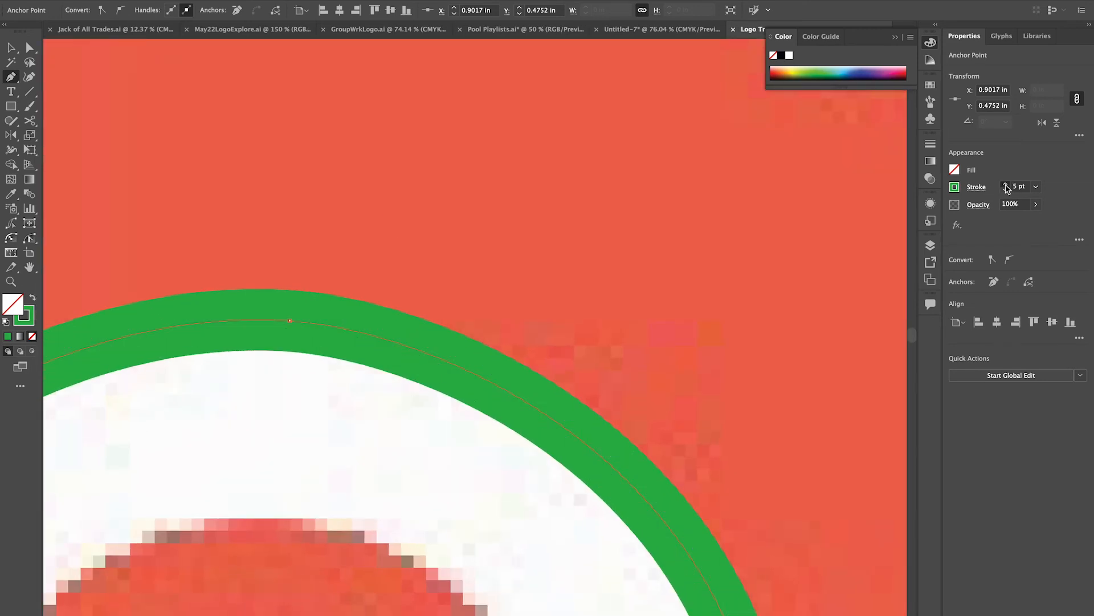
pyautogui.click(1006, 183)
pyautogui.click(1006, 183)
pyautogui.click(1006, 183)
pyautogui.scroll(-5, 539, 378)
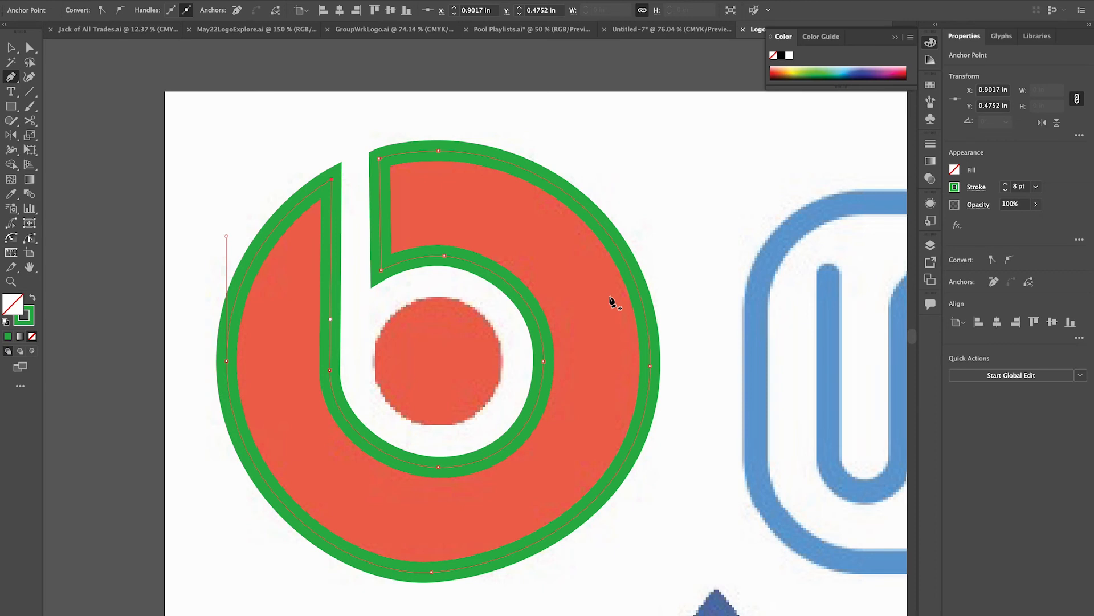
# Toggle the visibility of the locked Layer 1 off and on to compare the traced b and leaf with the original artwork.
pyautogui.click(930, 246)
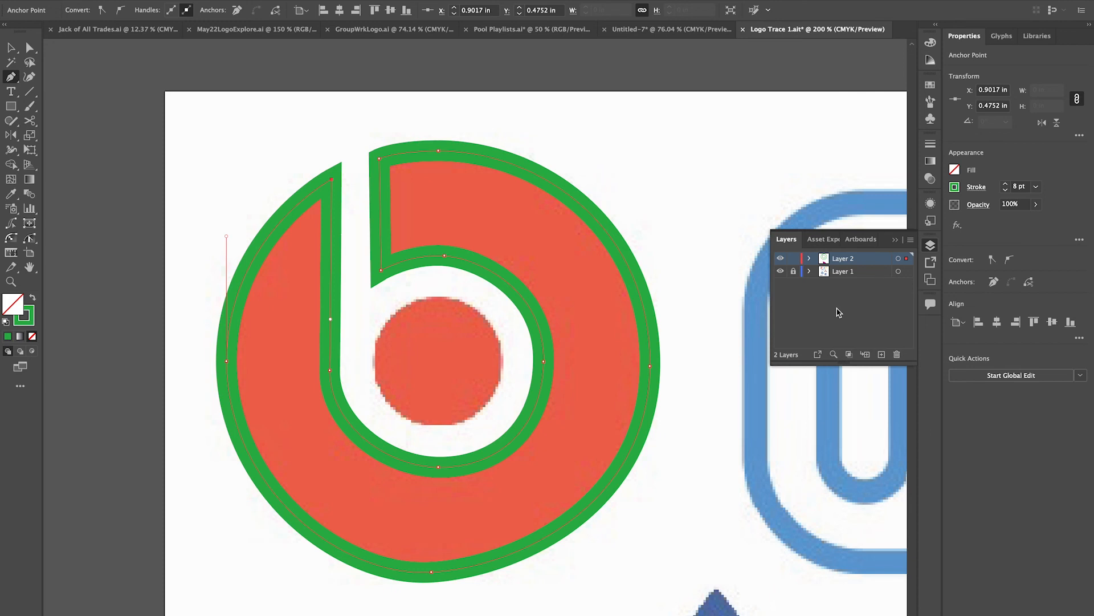
pyautogui.click(780, 272)
pyautogui.click(780, 272)
pyautogui.click(780, 273)
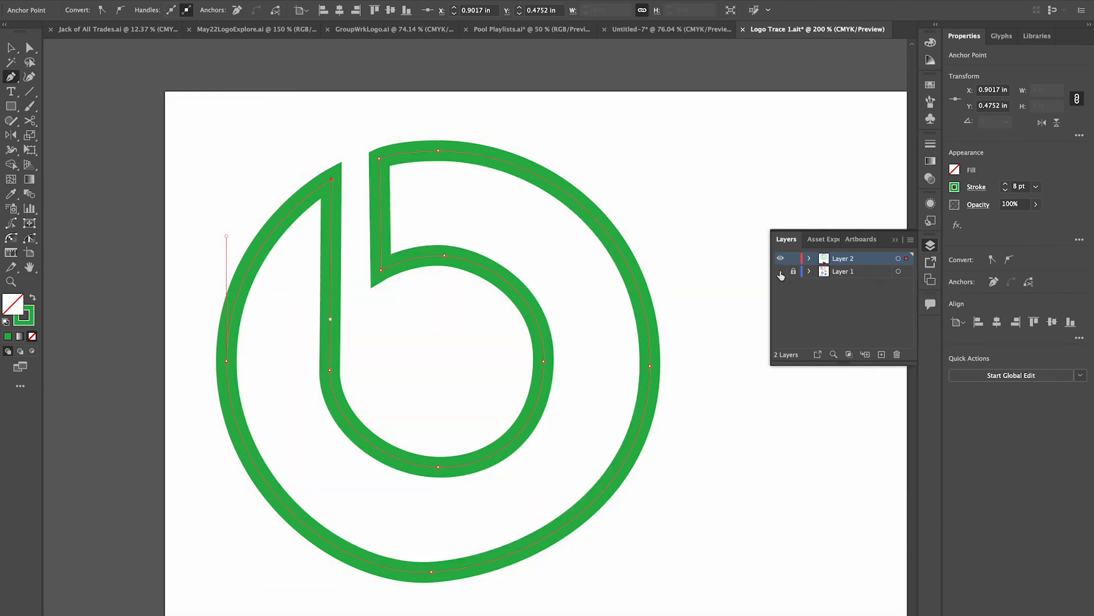
pyautogui.click(781, 274)
pyautogui.click(781, 273)
pyautogui.click(781, 273)
pyautogui.click(780, 273)
pyautogui.click(780, 273)
pyautogui.scroll(-5, 684, 456)
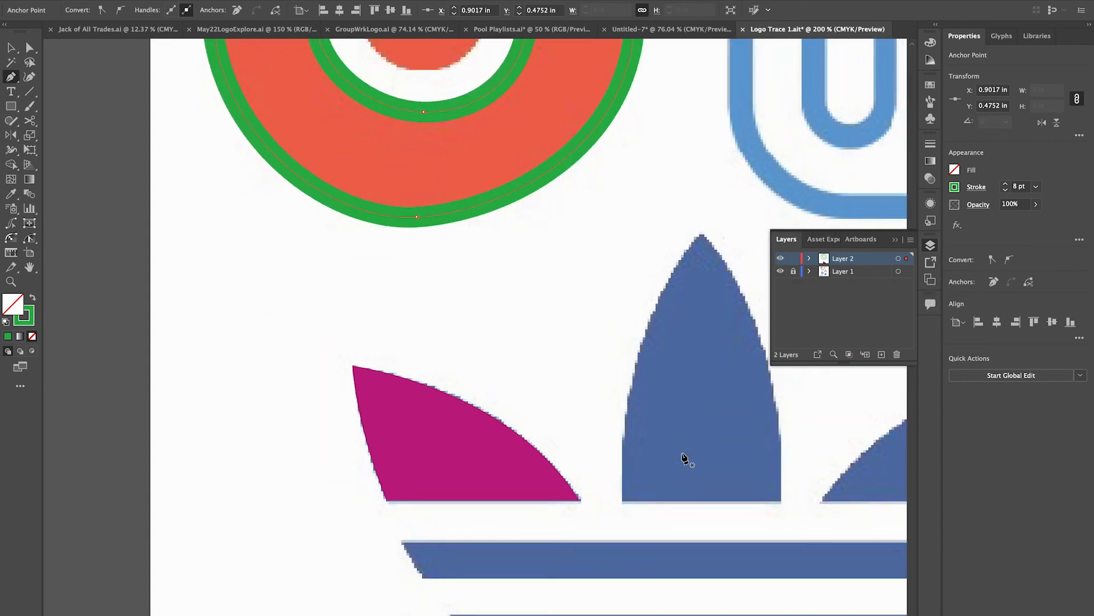
pyautogui.click(780, 272)
pyautogui.click(780, 271)
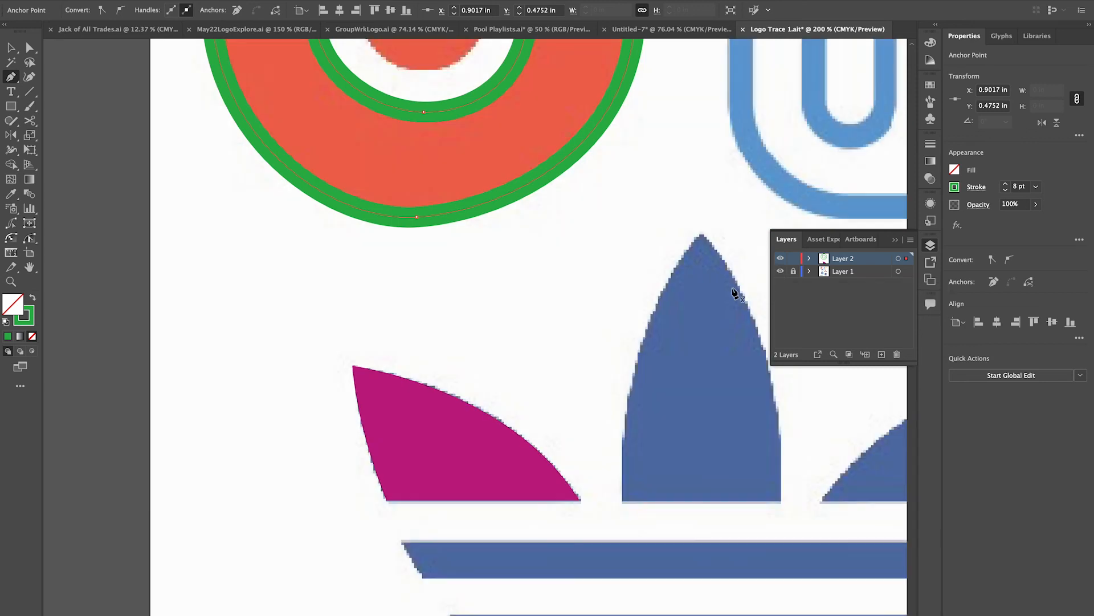